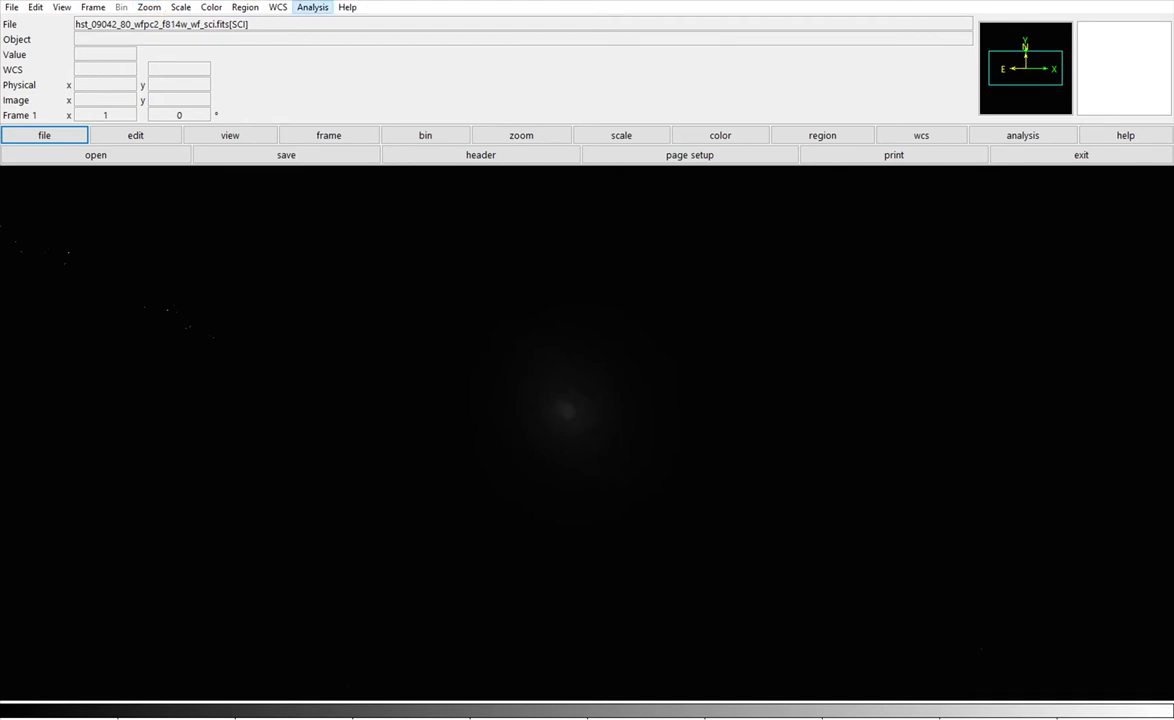
Step: Zoom to fit so the entire galaxy image sits inside the display window
{"action": "left_click", "coordinate": [521, 133]}
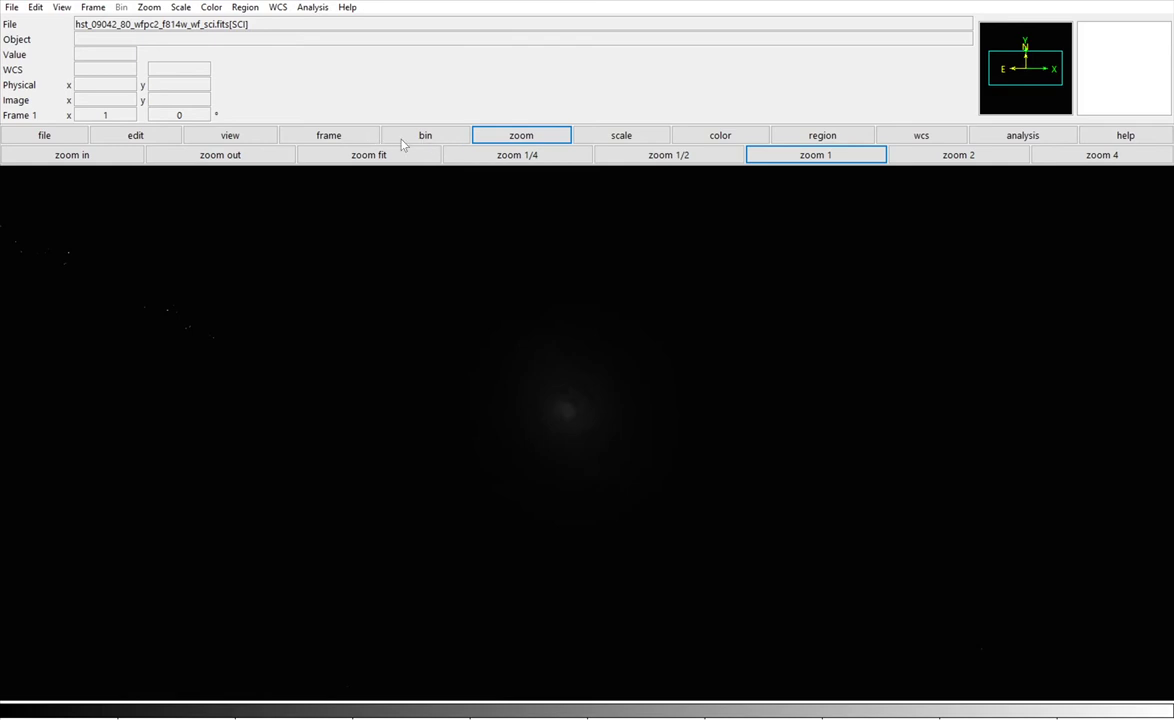
{"action": "left_click", "coordinate": [370, 152]}
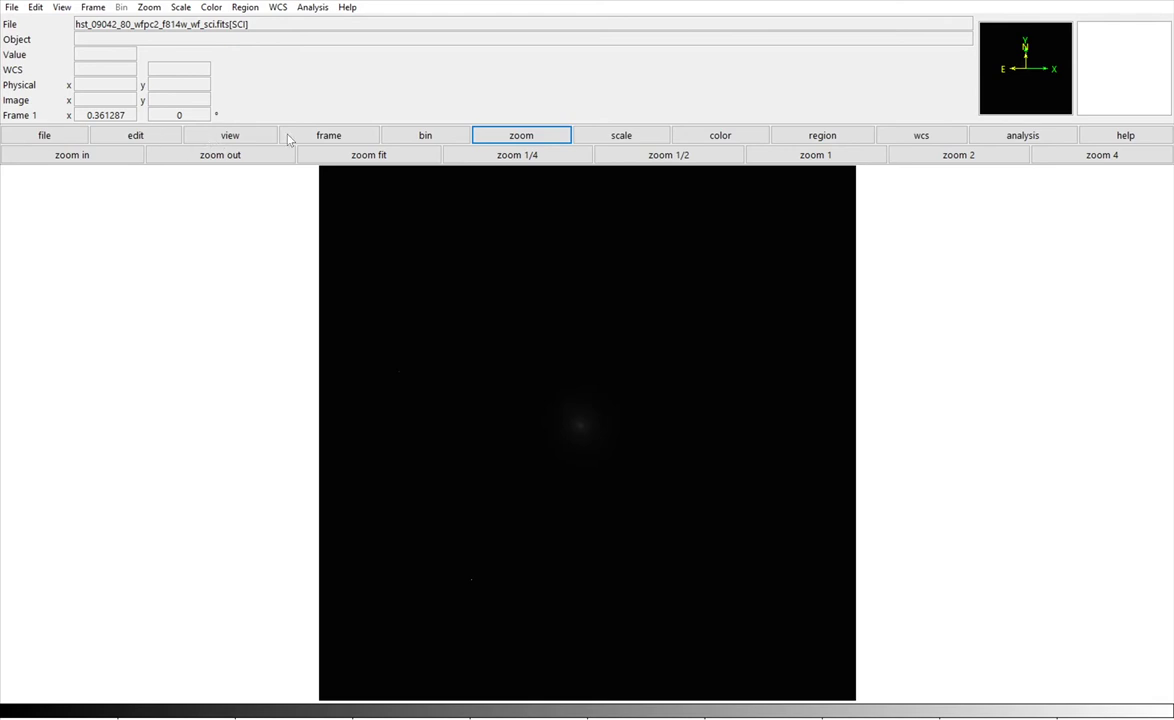
{"action": "left_click", "coordinate": [622, 128]}
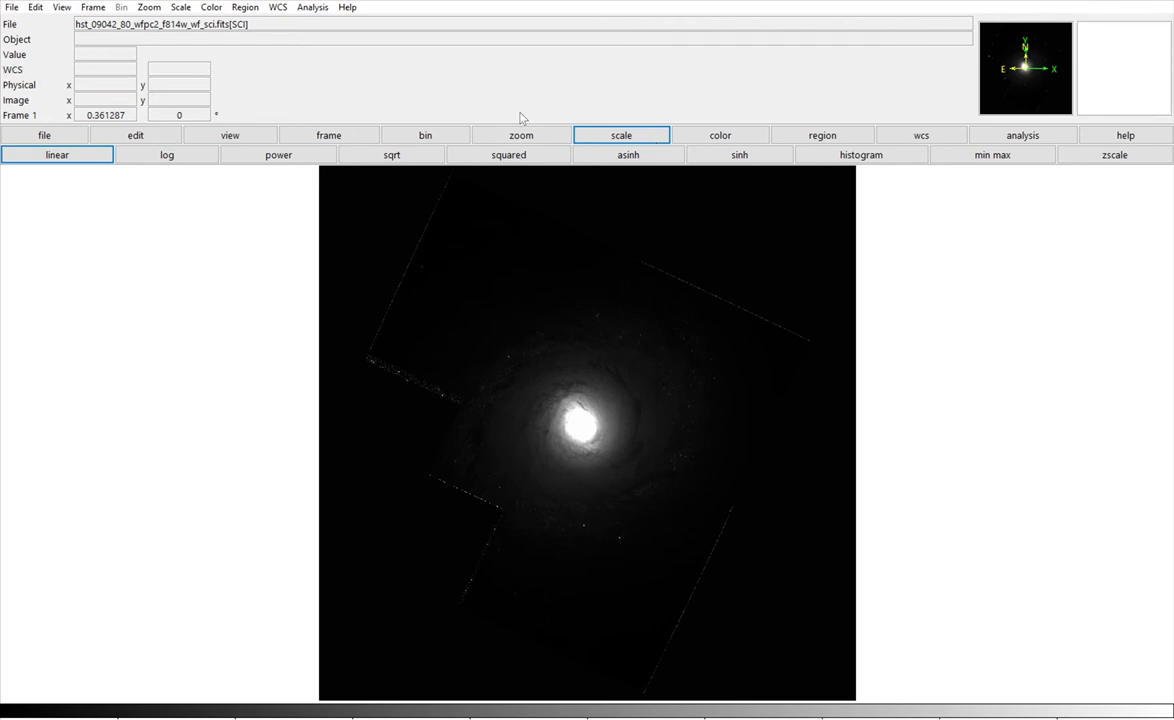
Step: Apply a logarithmic stretch to the galaxy image
{"action": "left_click", "coordinate": [162, 154]}
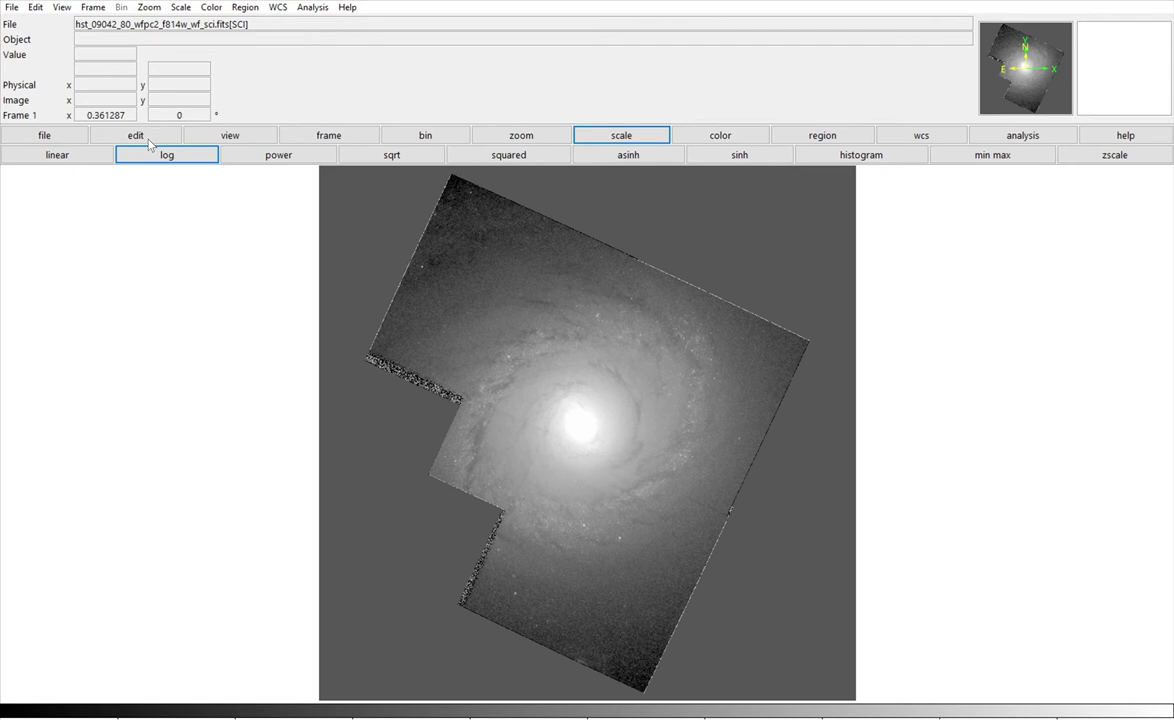
Step: Preview power, sqrt, squared and asinh stretches on the galaxy, then return to log
{"action": "left_click", "coordinate": [271, 149]}
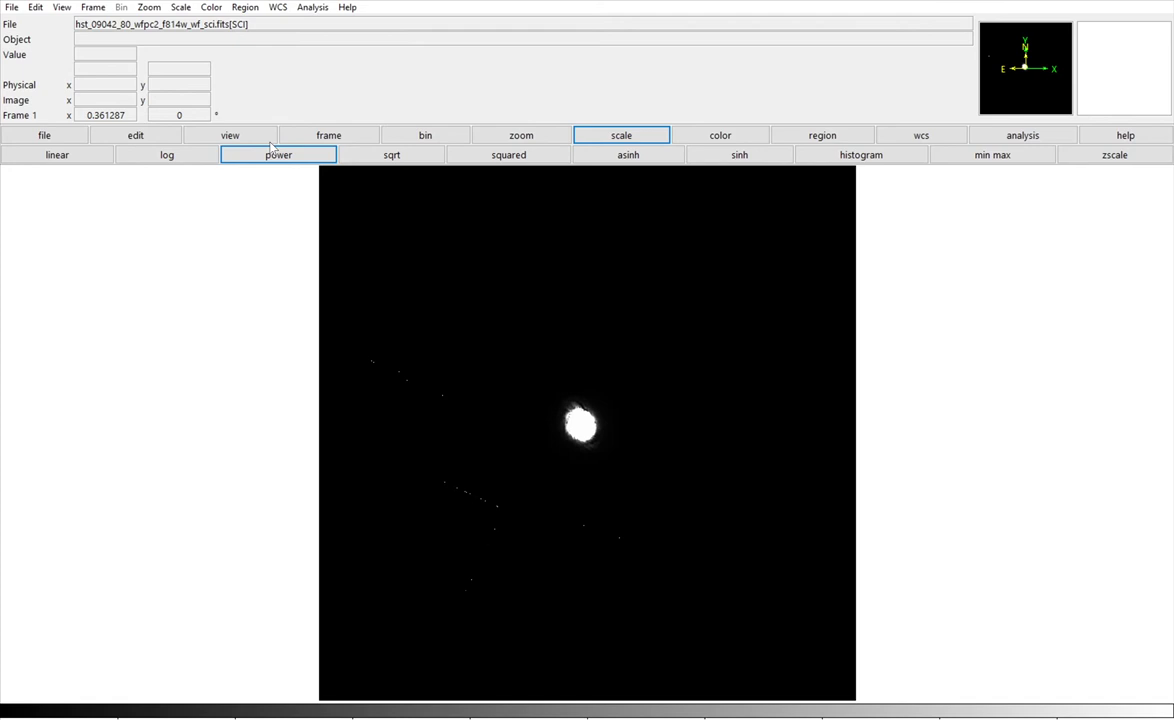
{"action": "left_click", "coordinate": [345, 151]}
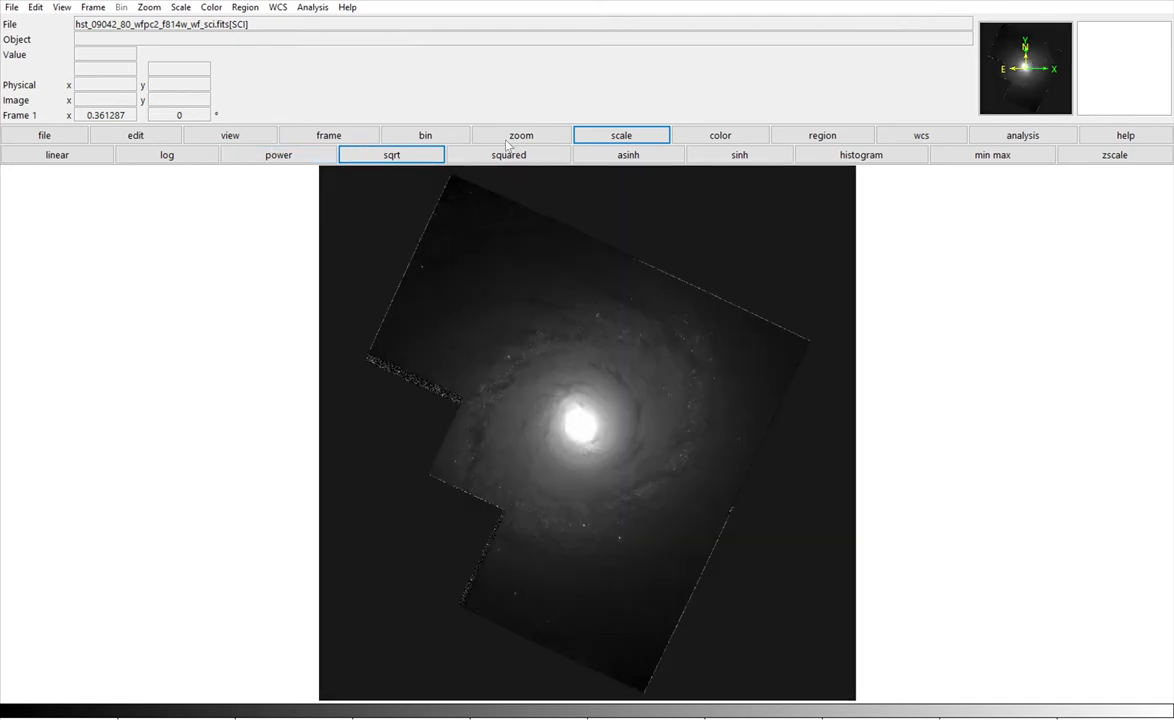
{"action": "left_click", "coordinate": [472, 152]}
{"action": "left_click", "coordinate": [630, 148]}
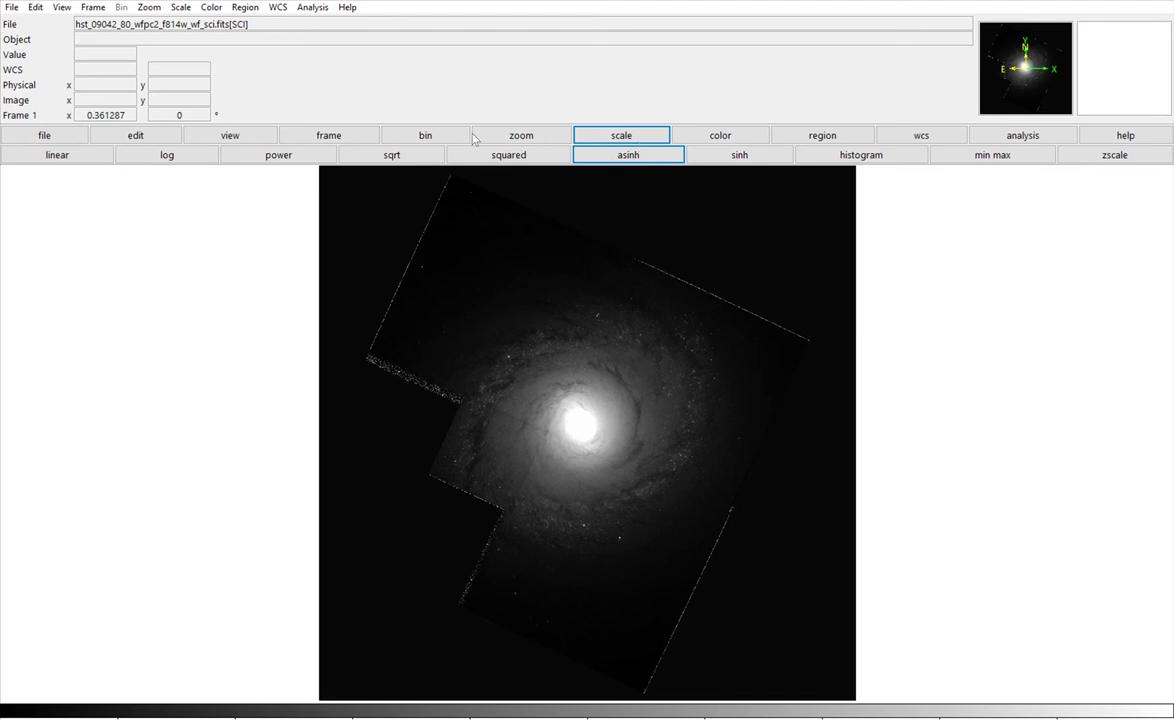
{"action": "left_click", "coordinate": [165, 147]}
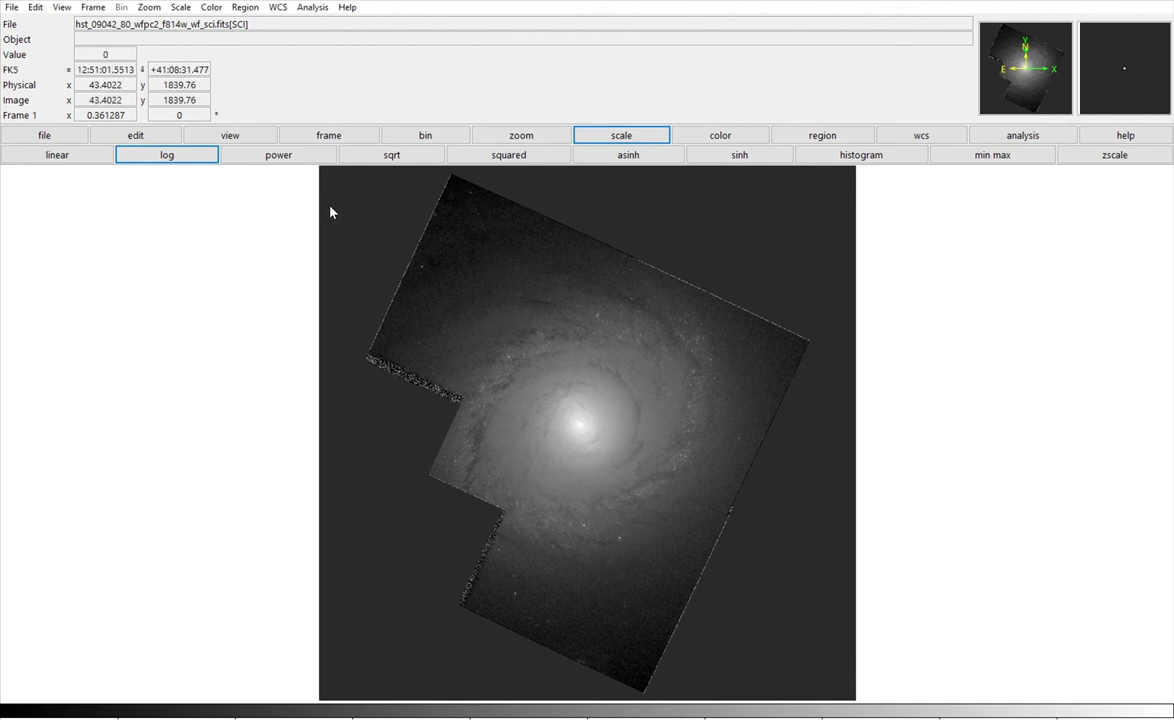
{"action": "key", "text": "alt"}
{"action": "key", "text": "Escape"}
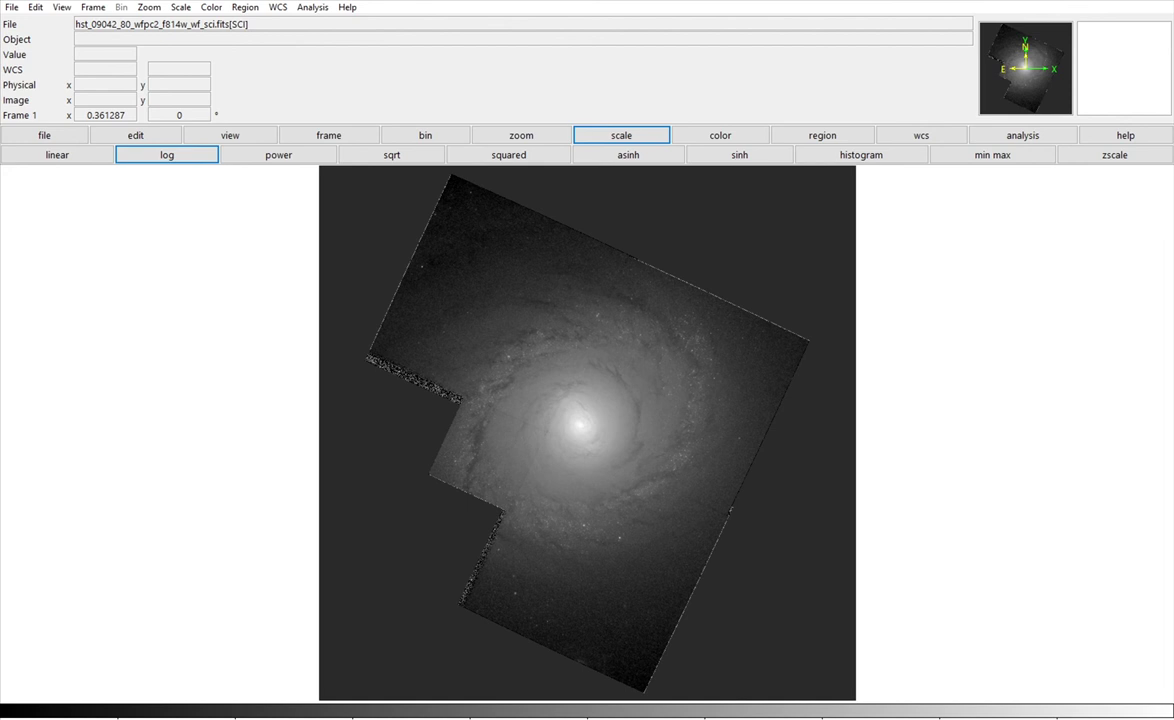